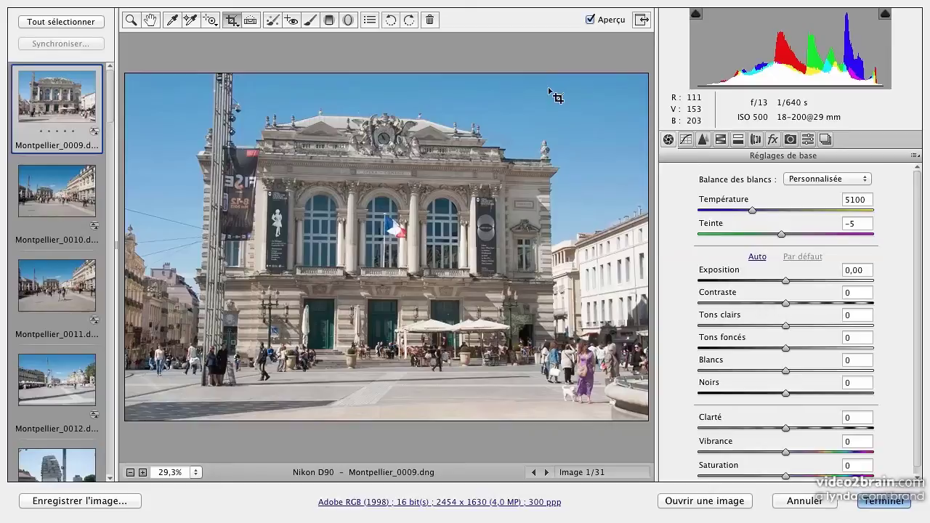
# Exit full-screen mode and maximise the Camera Raw window over Adobe Bridge
pyautogui.click(641, 25)
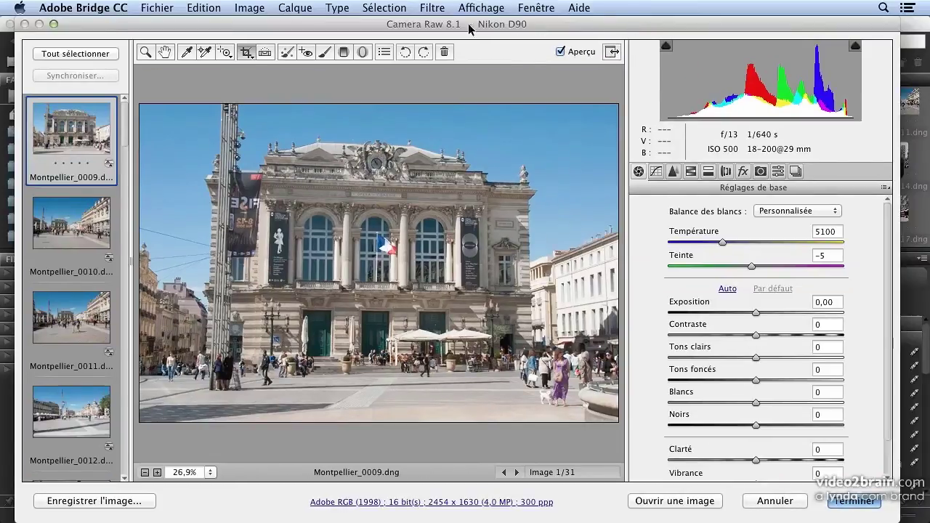
pyautogui.click(53, 24)
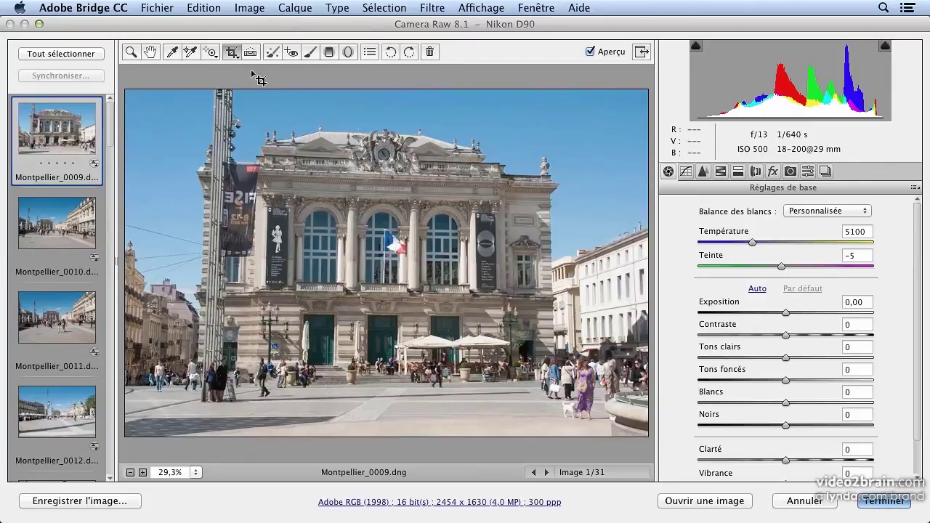
pyautogui.click(234, 54)
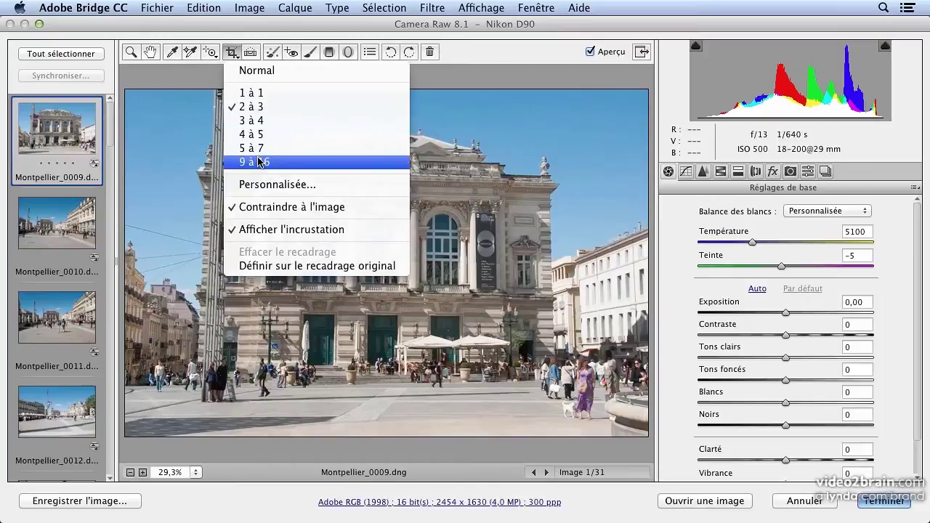
pyautogui.click(253, 186)
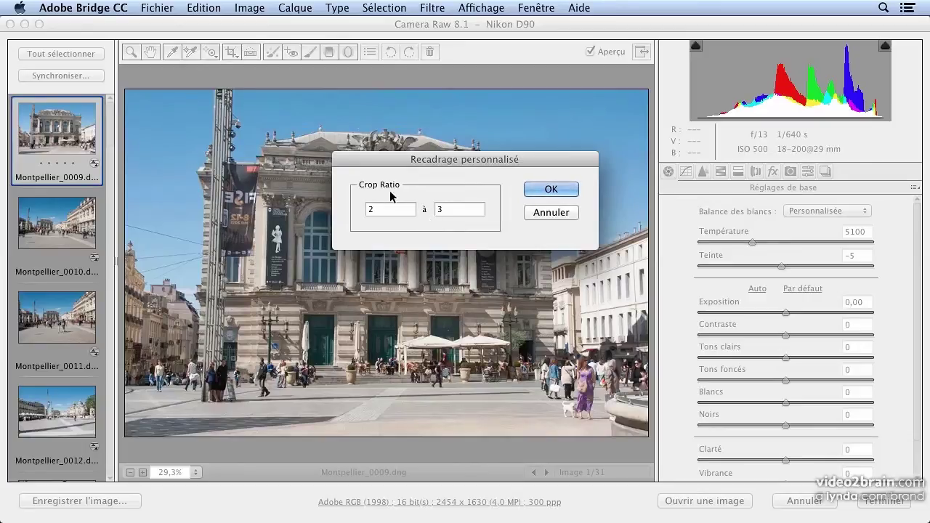
pyautogui.click(549, 212)
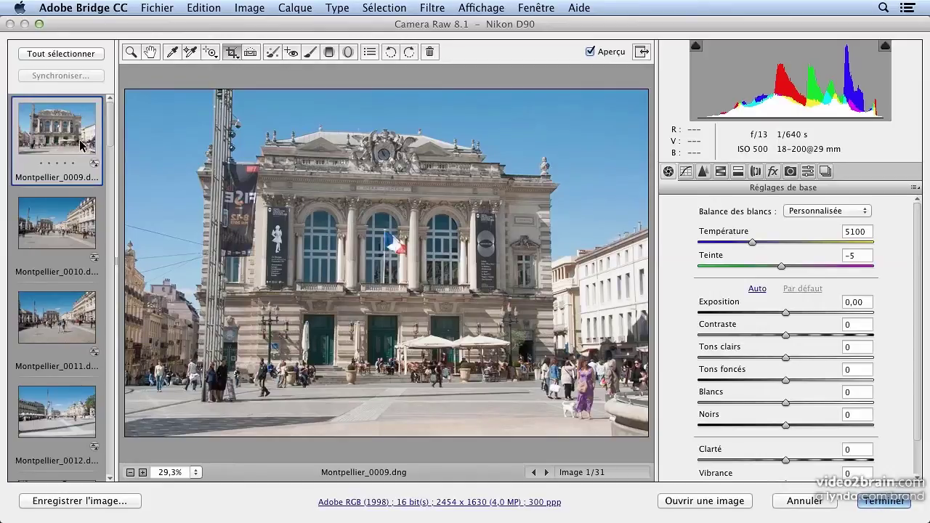
pyautogui.click(231, 53)
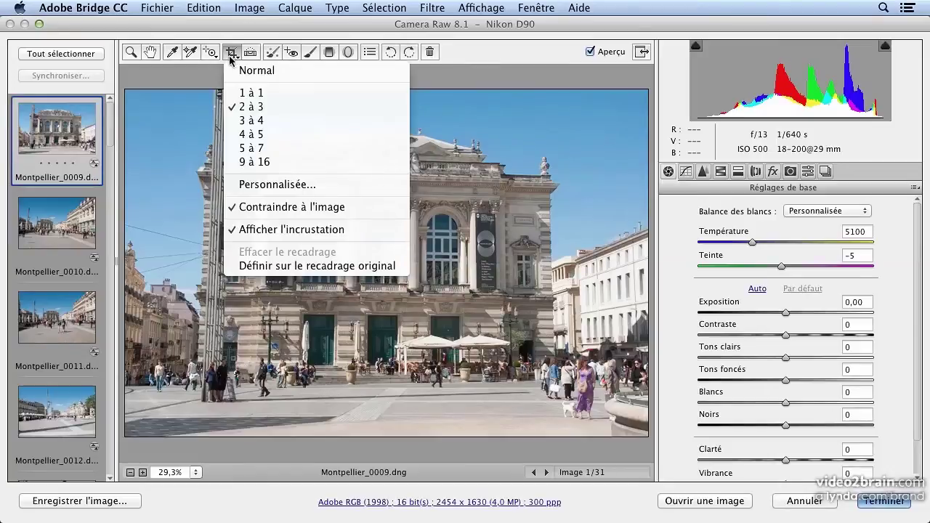
pyautogui.click(171, 113)
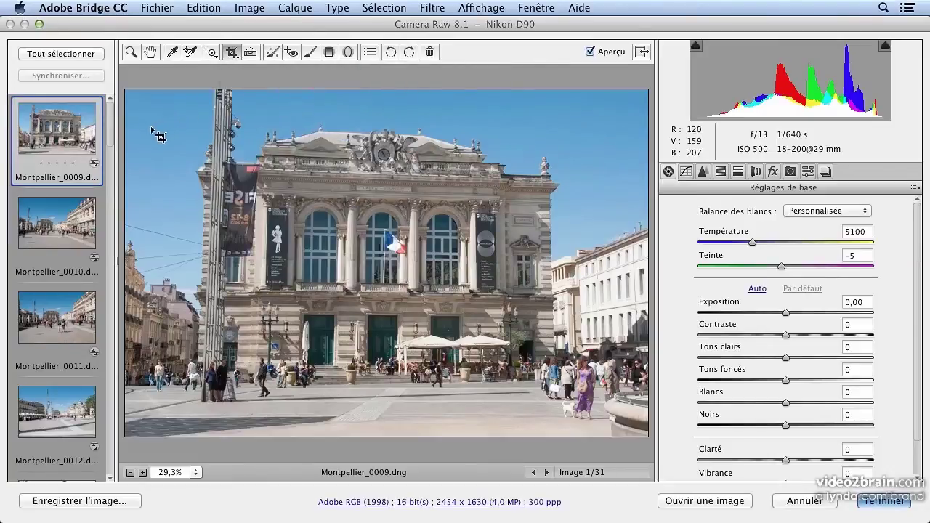
# Select all 31 Montpellier images and open the Options du flux de production dialog
pyautogui.click(64, 53)
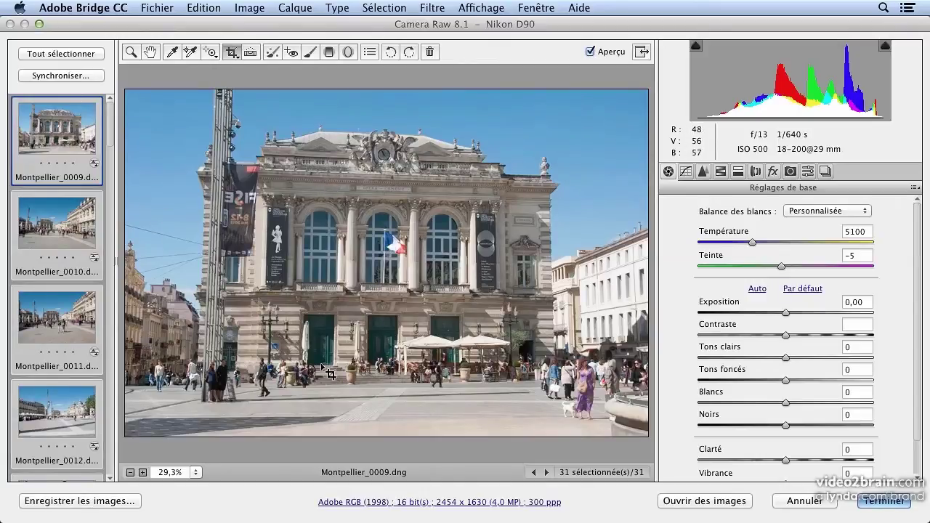
pyautogui.click(381, 502)
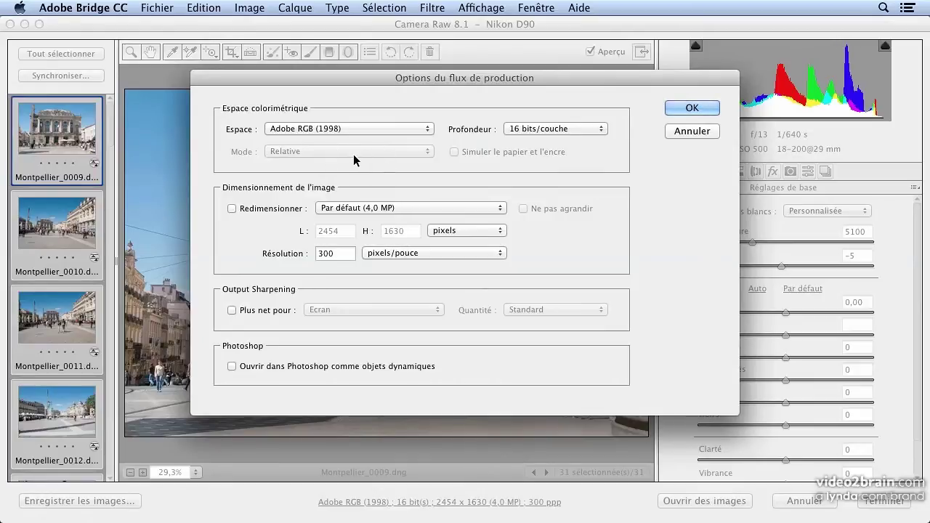
# Set Espace to Coated FOGRA39 (ISO 12647-2:2004), Mode Relative, with Simuler le papier et l'encre on
pyautogui.moveTo(381, 75); pyautogui.dragTo(589, 45)
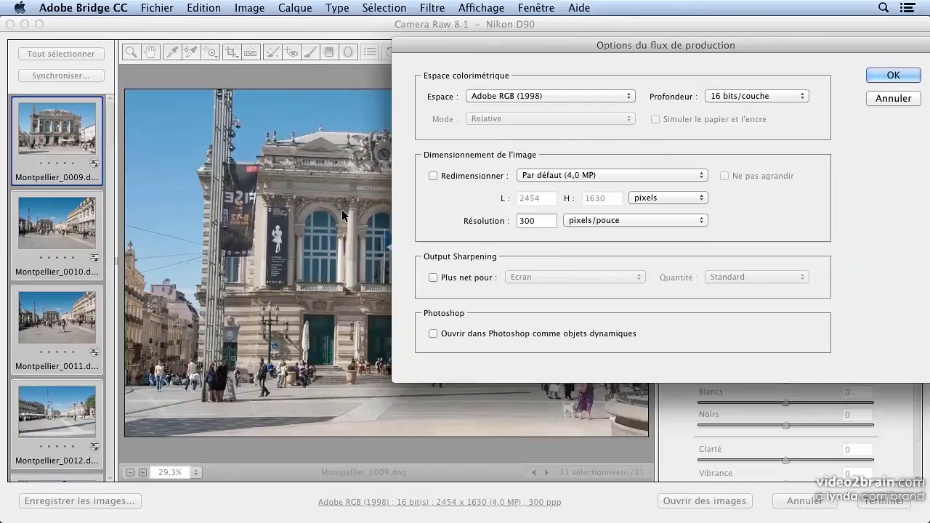
pyautogui.click(529, 96)
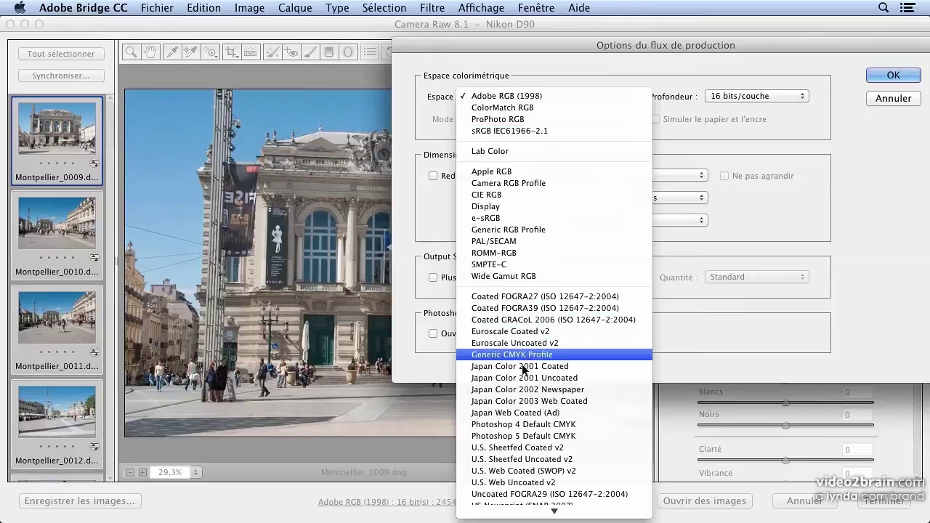
pyautogui.click(506, 309)
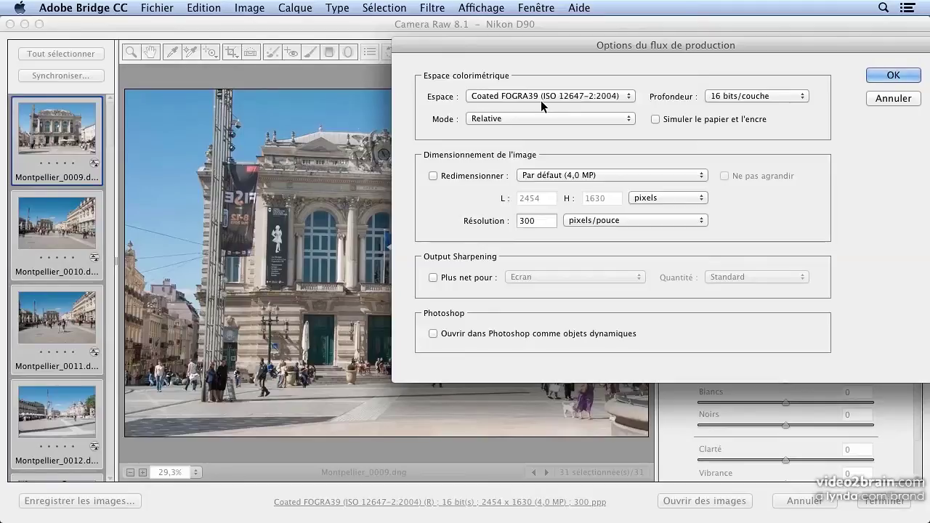
pyautogui.click(655, 118)
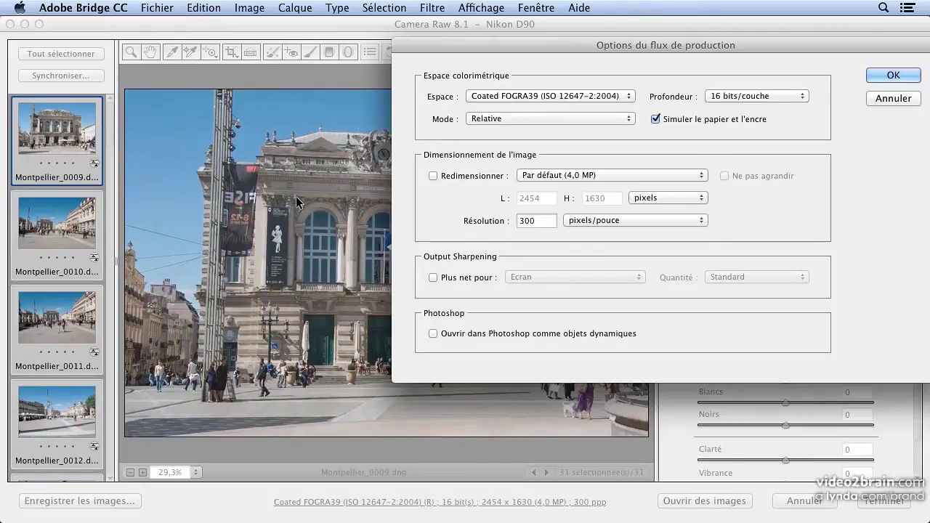
pyautogui.click(486, 117)
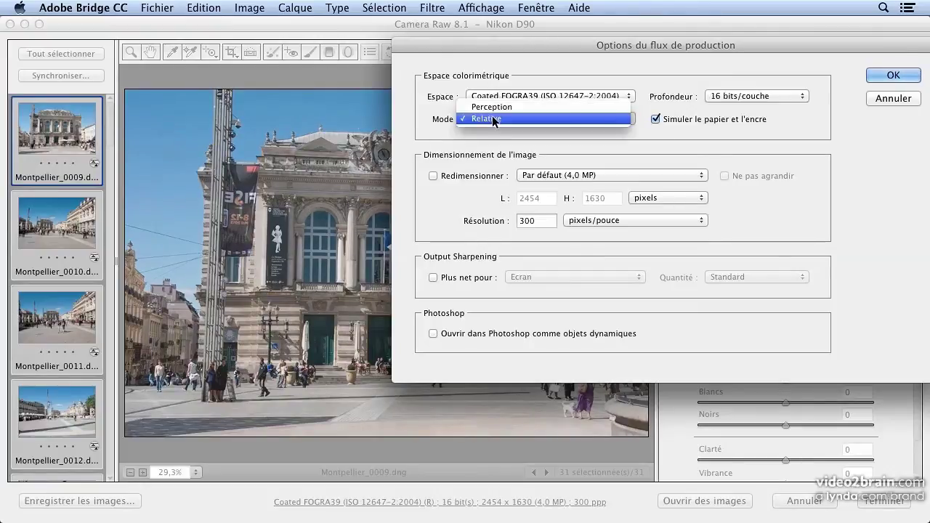
pyautogui.click(496, 106)
pyautogui.click(495, 116)
pyautogui.click(498, 128)
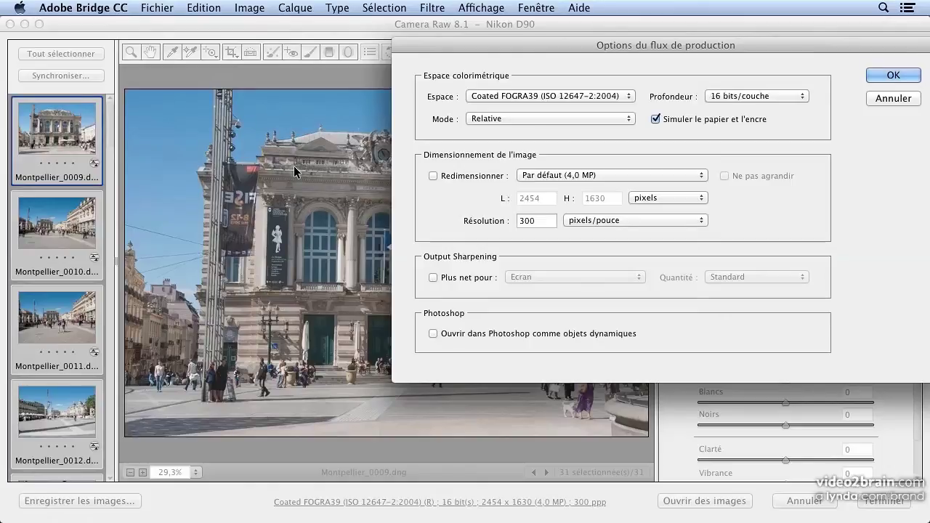
# Resize output by the long side to 15 cm, with Ne pas agrandir ticked
pyautogui.click(462, 175)
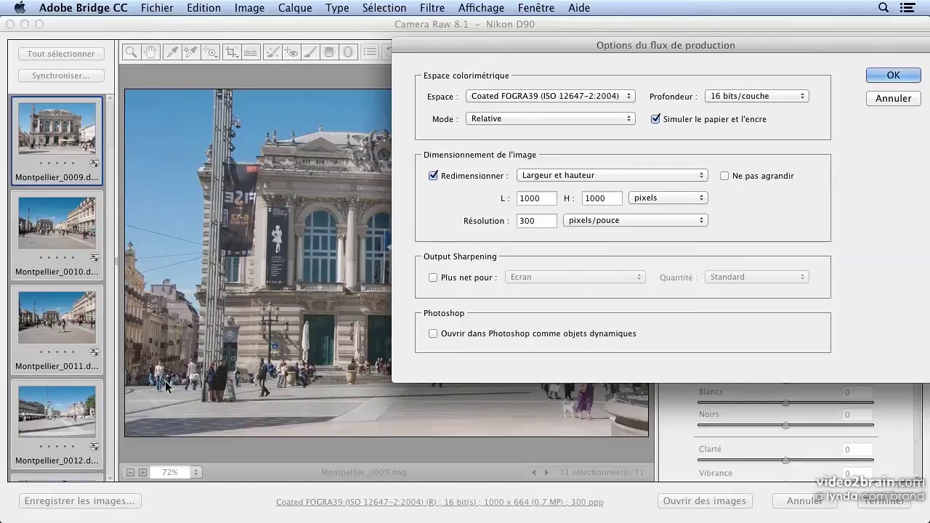
pyautogui.click(600, 175)
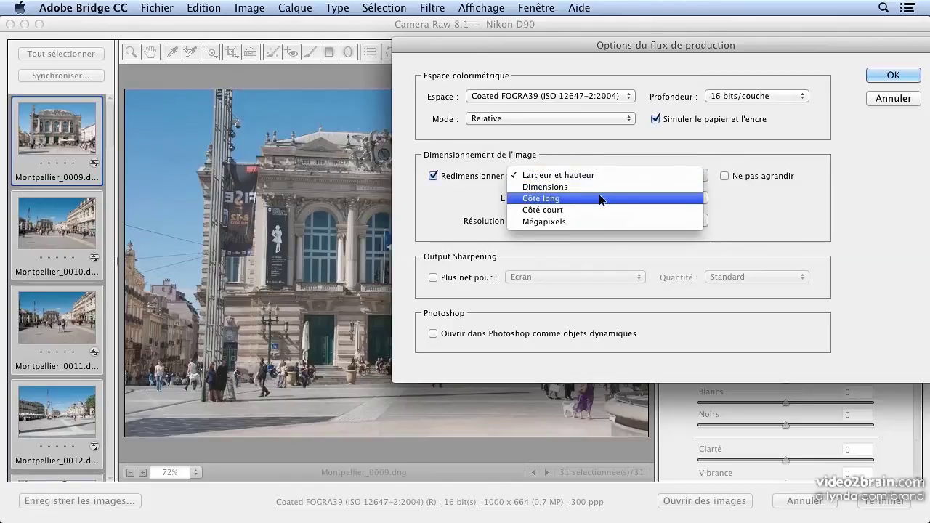
pyautogui.click(601, 200)
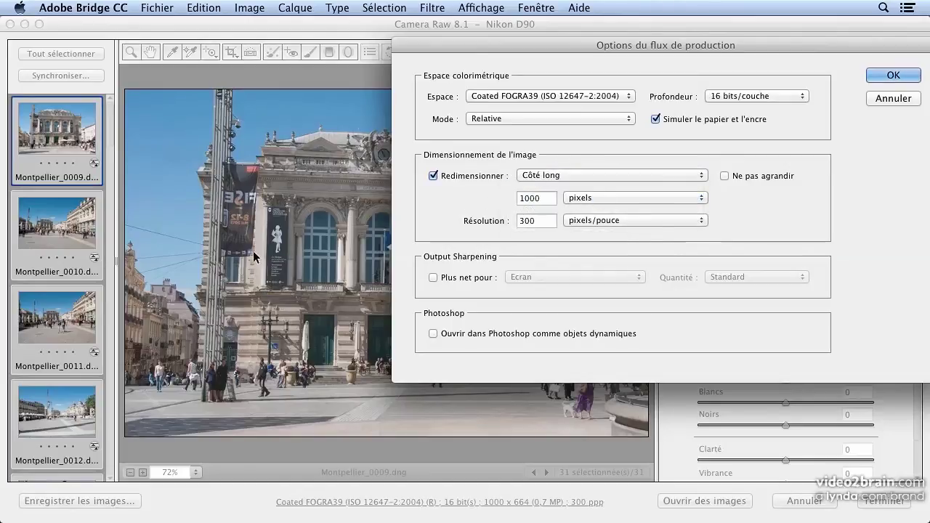
pyautogui.click(588, 198)
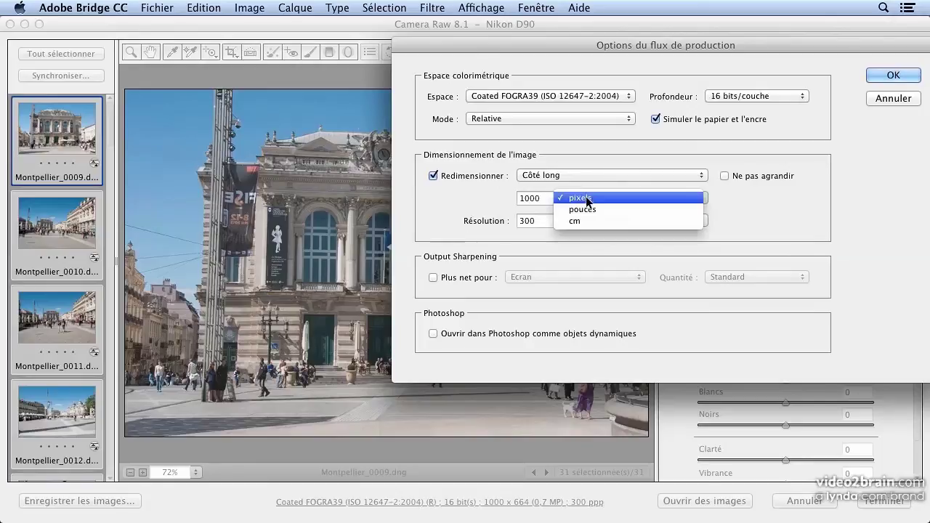
pyautogui.click(585, 221)
pyautogui.moveTo(550, 201); pyautogui.dragTo(507, 199)
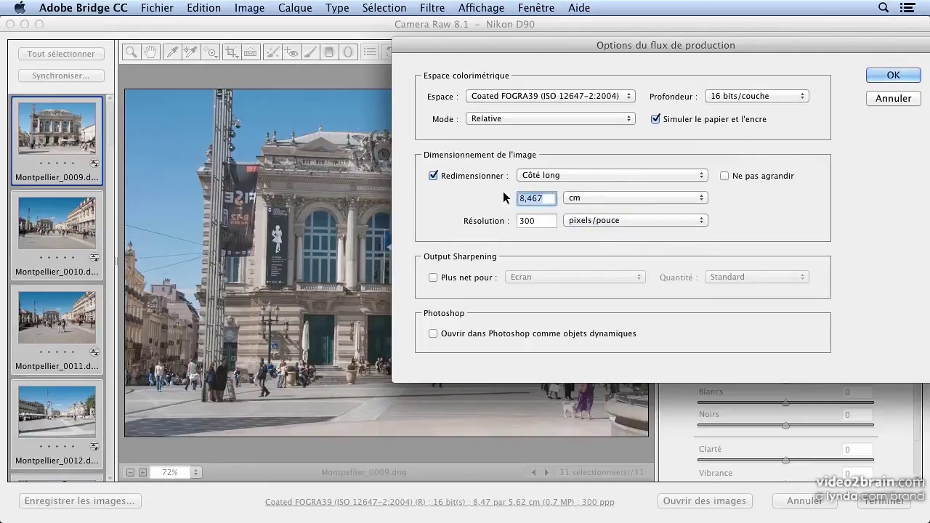
pyautogui.write('15')
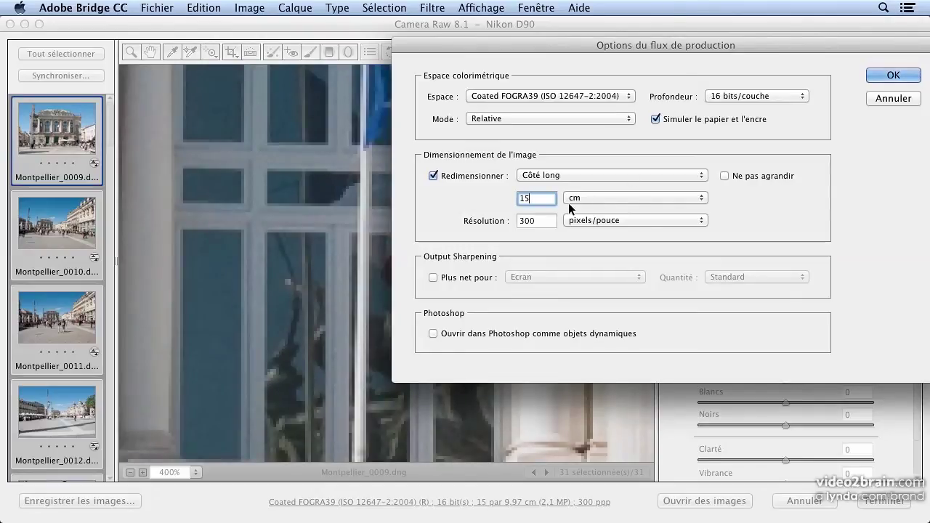
pyautogui.moveTo(547, 199); pyautogui.dragTo(516, 198)
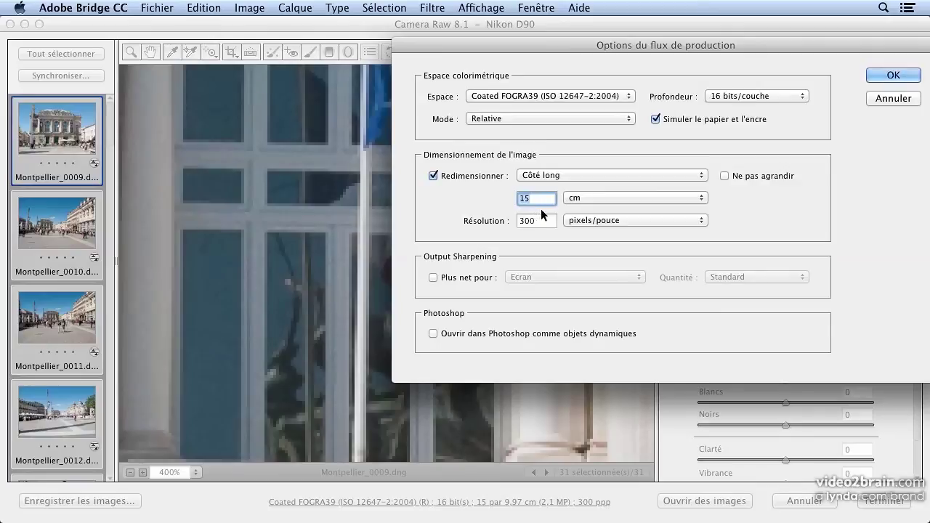
pyautogui.click(724, 176)
# Enable Standard sharpening for Ecran, confirm with OK, fit the preview and reselect all images
pyautogui.click(447, 280)
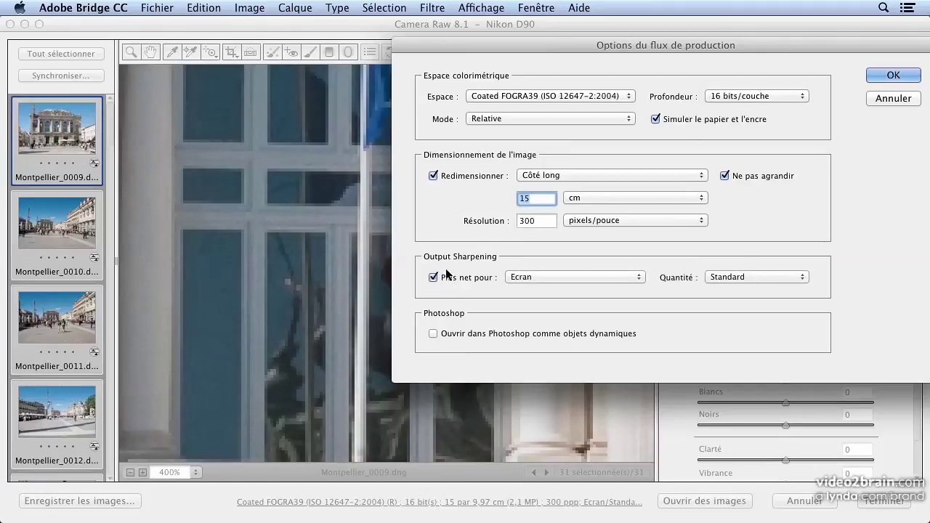
pyautogui.click(553, 279)
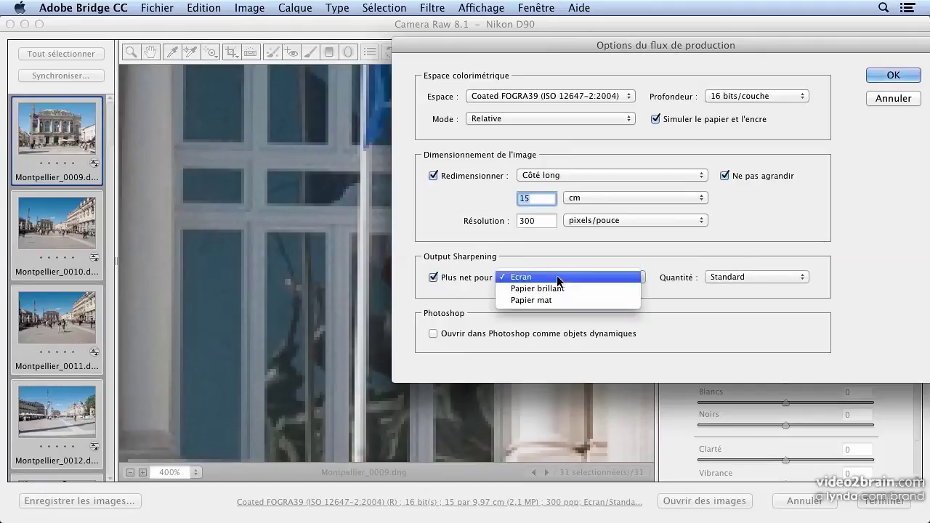
pyautogui.click(574, 325)
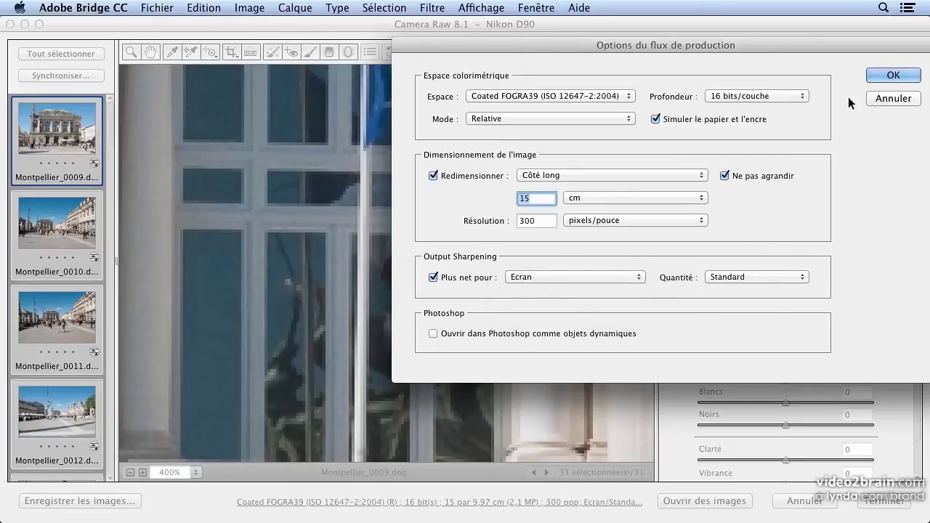
pyautogui.click(881, 76)
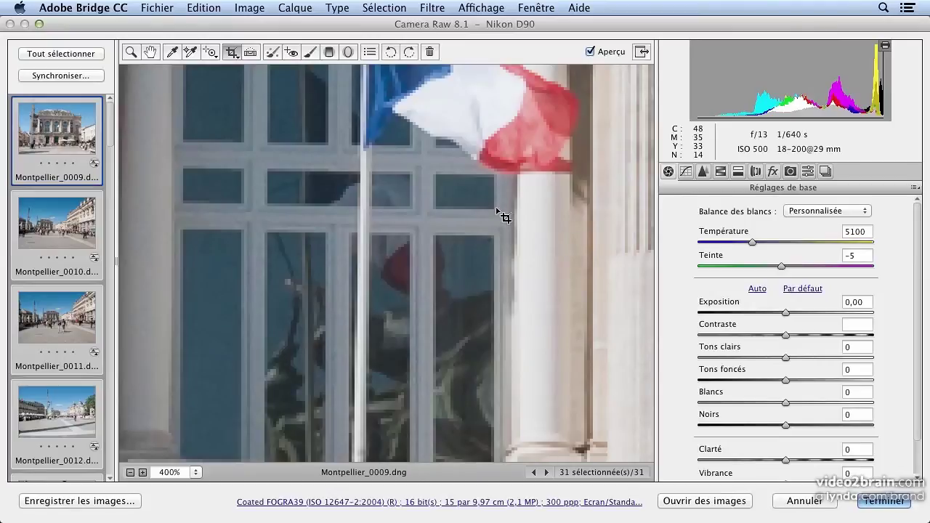
pyautogui.press('super+0')
pyautogui.click(73, 56)
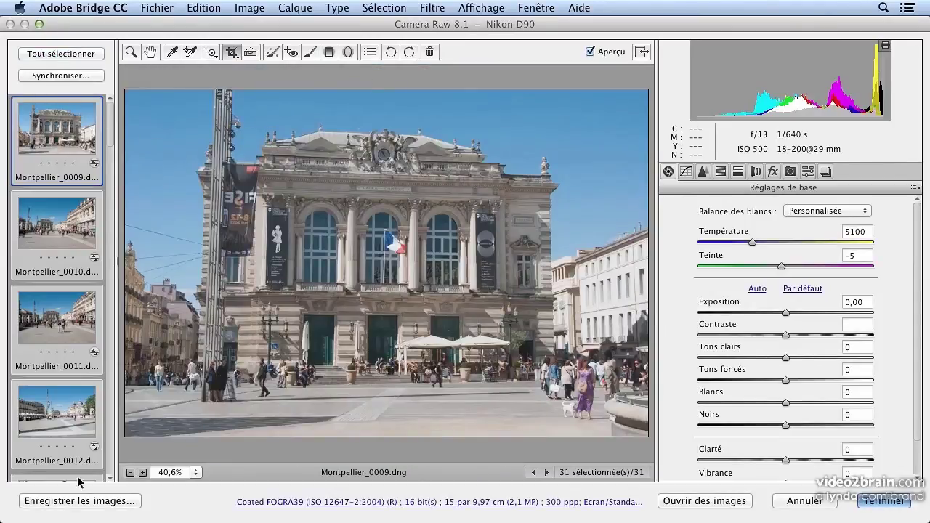
# Save all selected images as JPEG with .jpg extension into the Documents folder
pyautogui.click(80, 502)
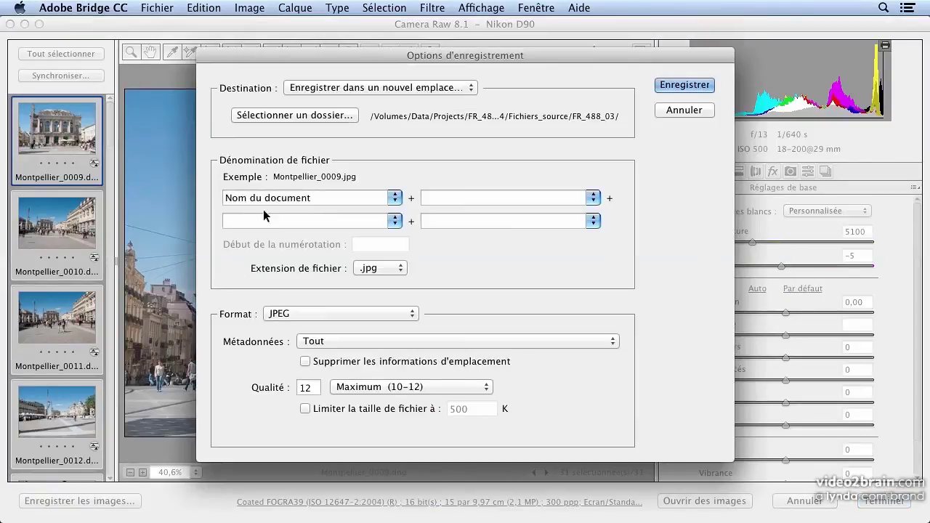
pyautogui.click(320, 115)
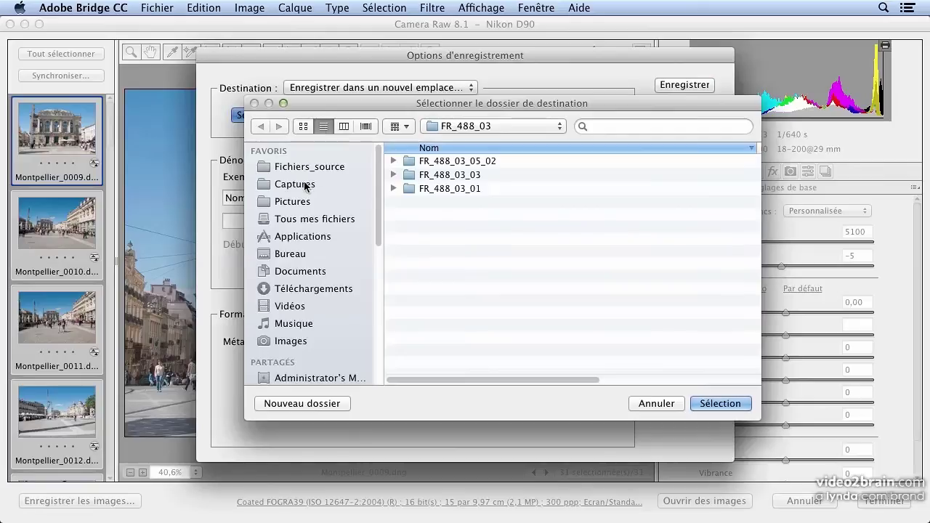
pyautogui.click(285, 273)
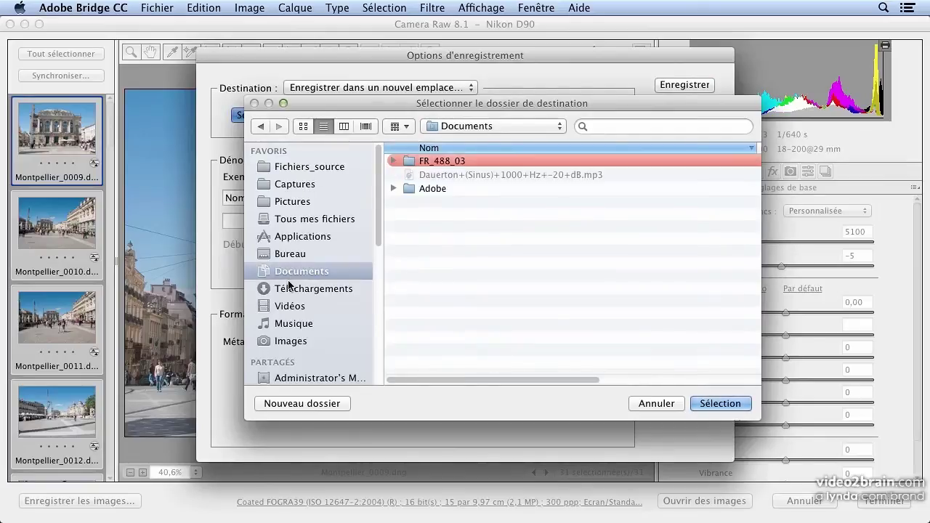
pyautogui.click(704, 407)
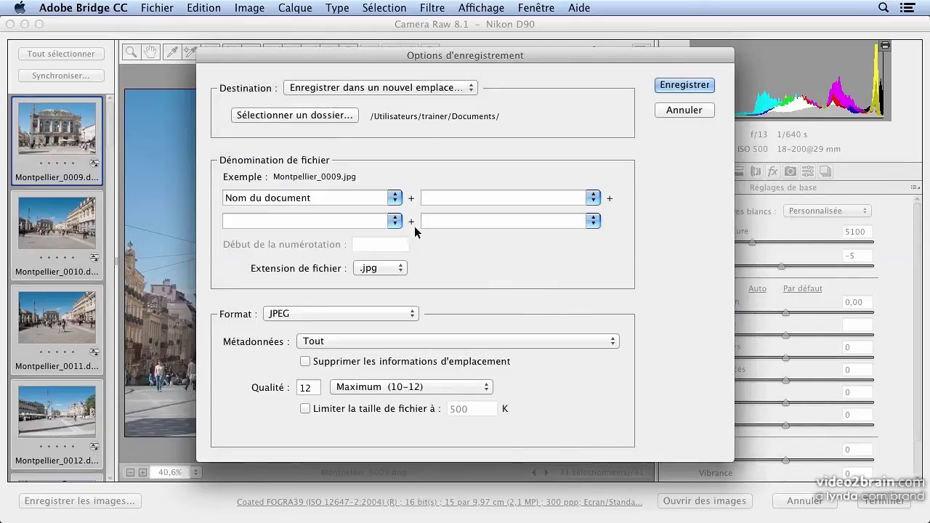
pyautogui.click(385, 270)
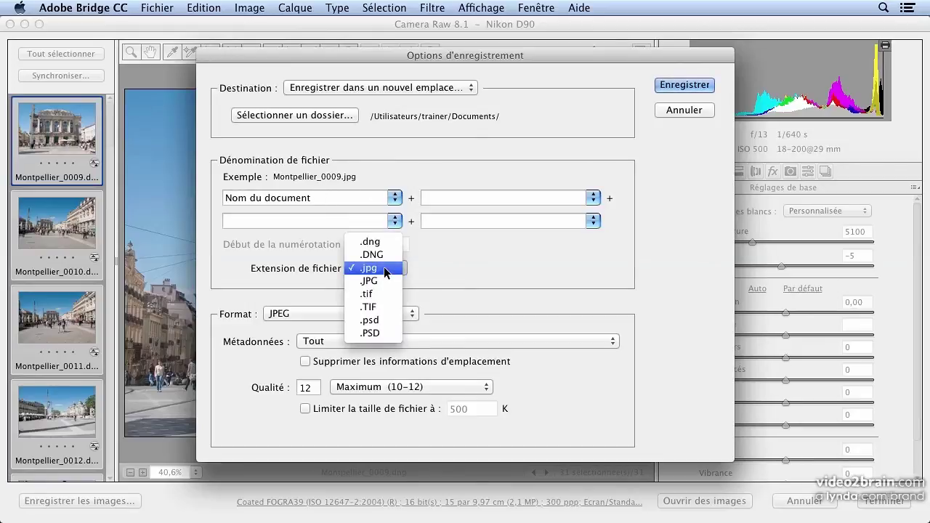
pyautogui.click(386, 267)
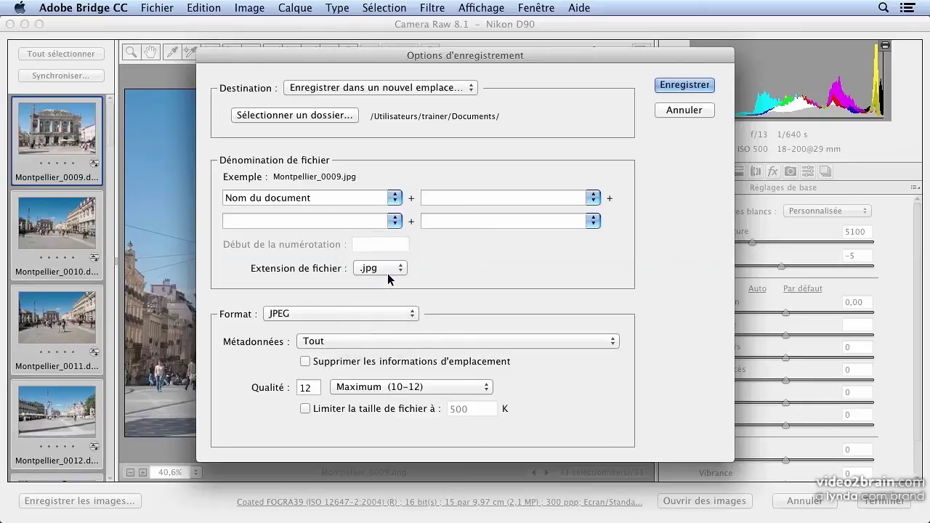
pyautogui.click(688, 84)
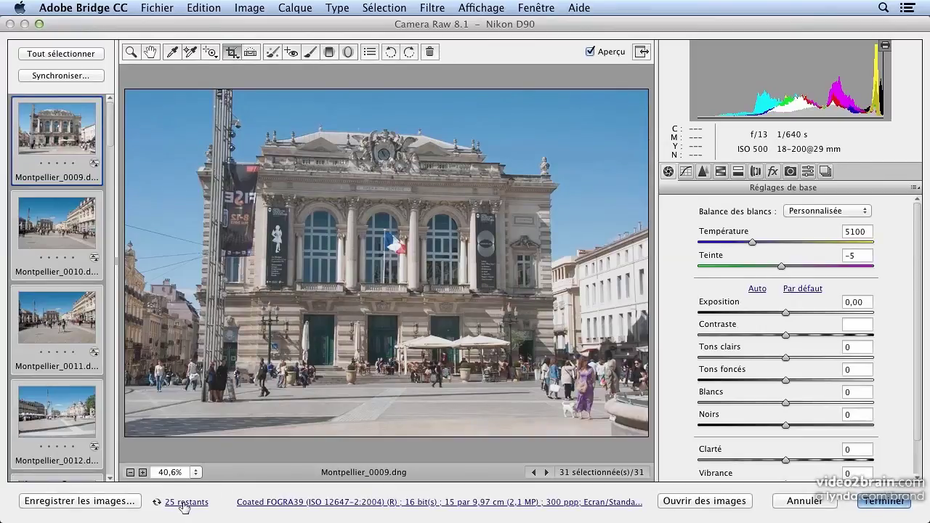
# Watch the save status until 0 images remain, then close it with OK
pyautogui.click(183, 504)
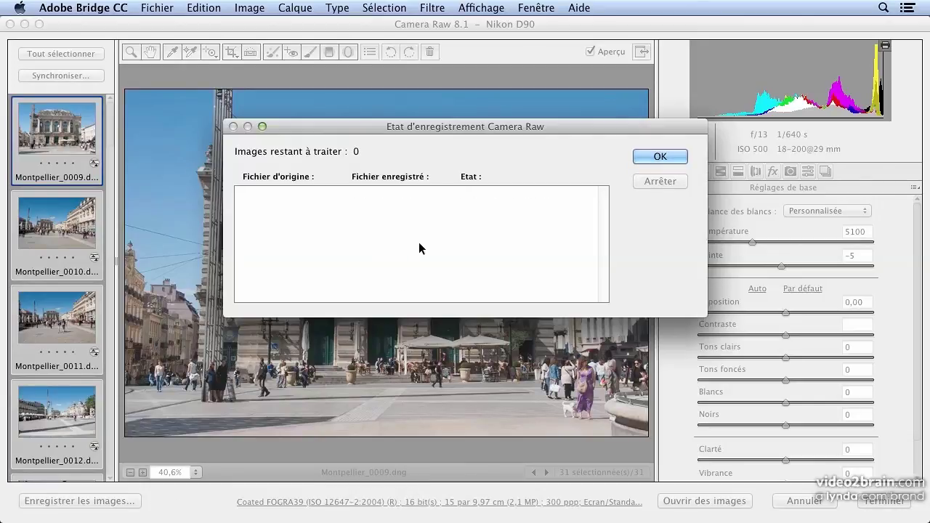
pyautogui.click(654, 155)
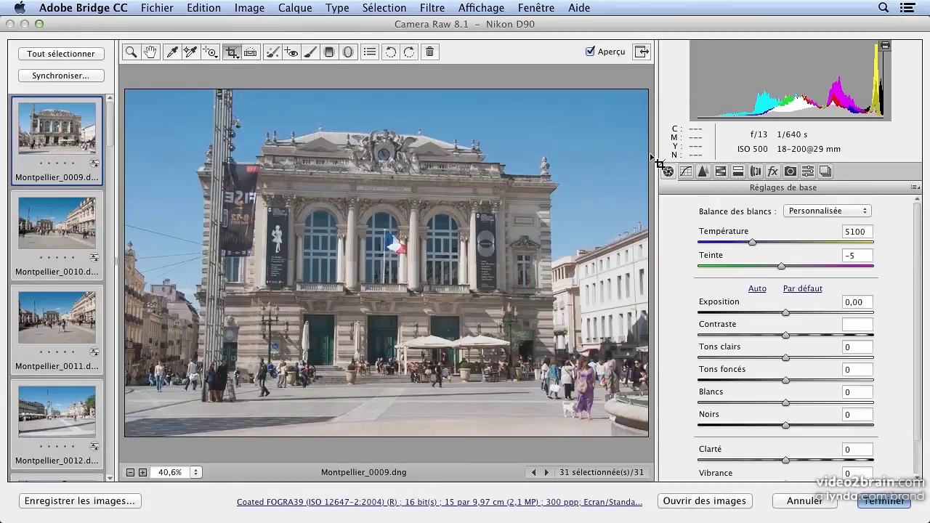